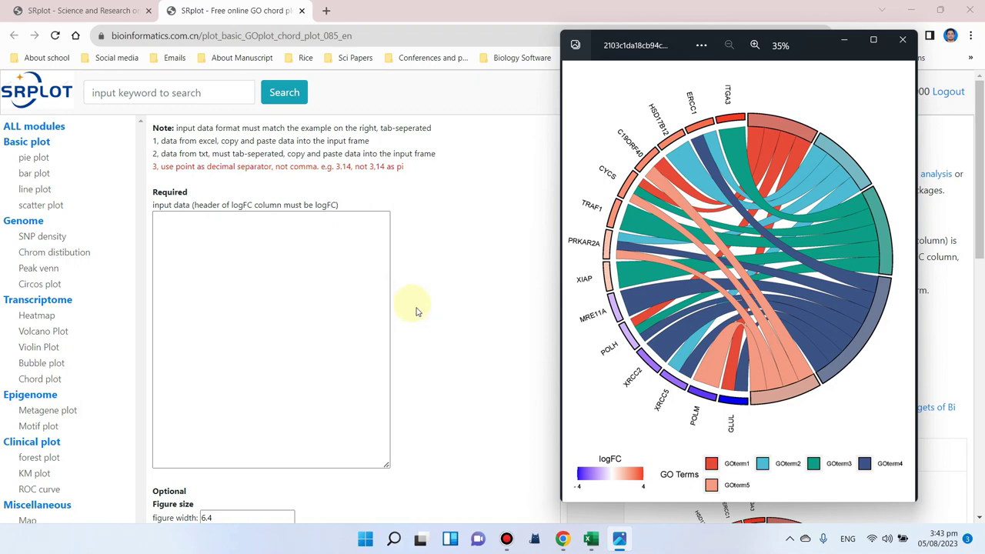
Step: Review the sample table in Excel, checking gene names like HSD17B12 and the 0/1 GO term values
left_click(591, 538)
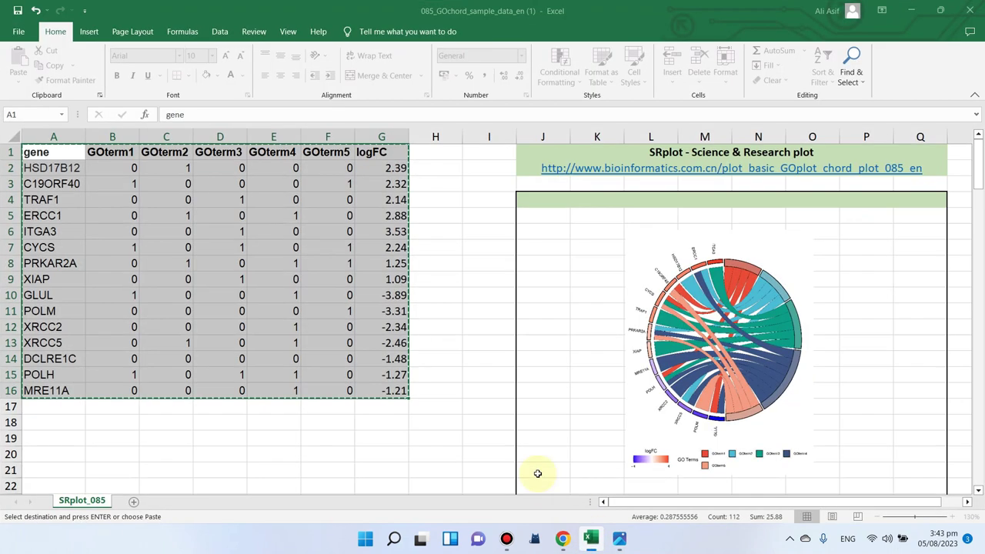
left_click(370, 428)
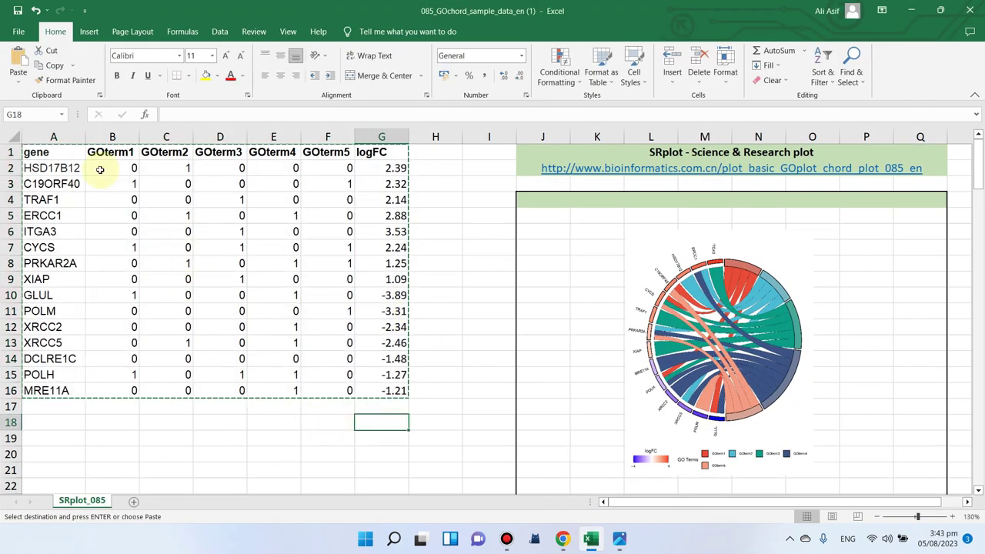
left_click(49, 185)
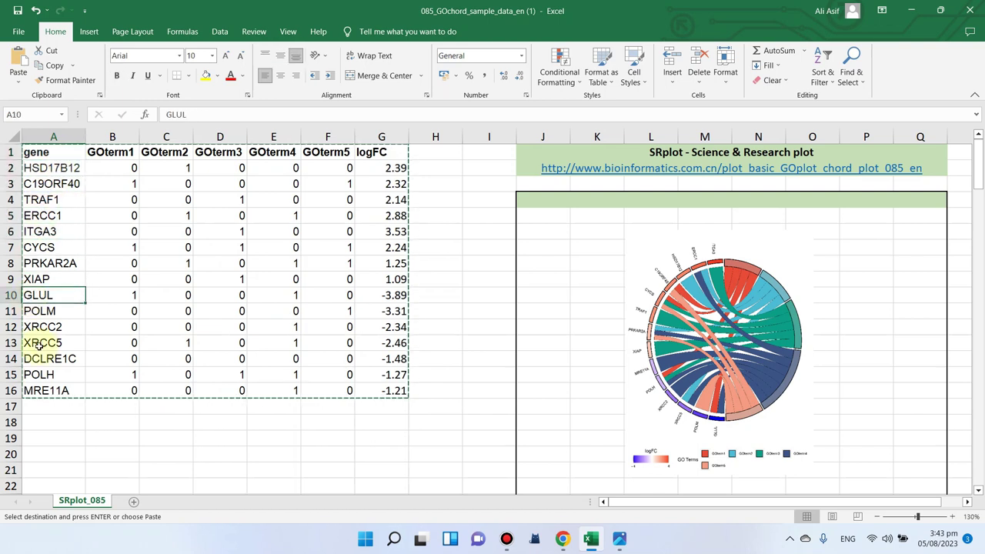
scroll(35, 420, "down", 4)
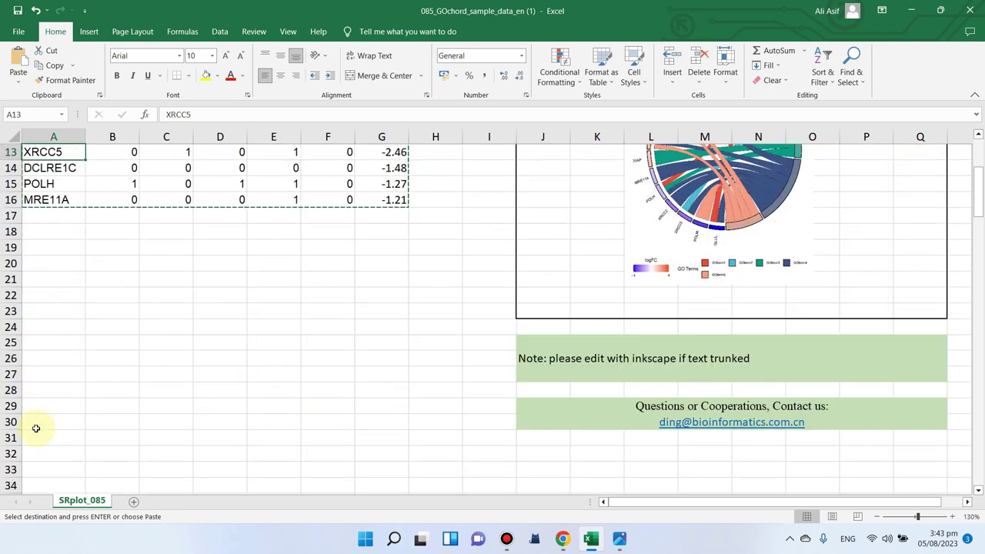
scroll(33, 426, "up", 4)
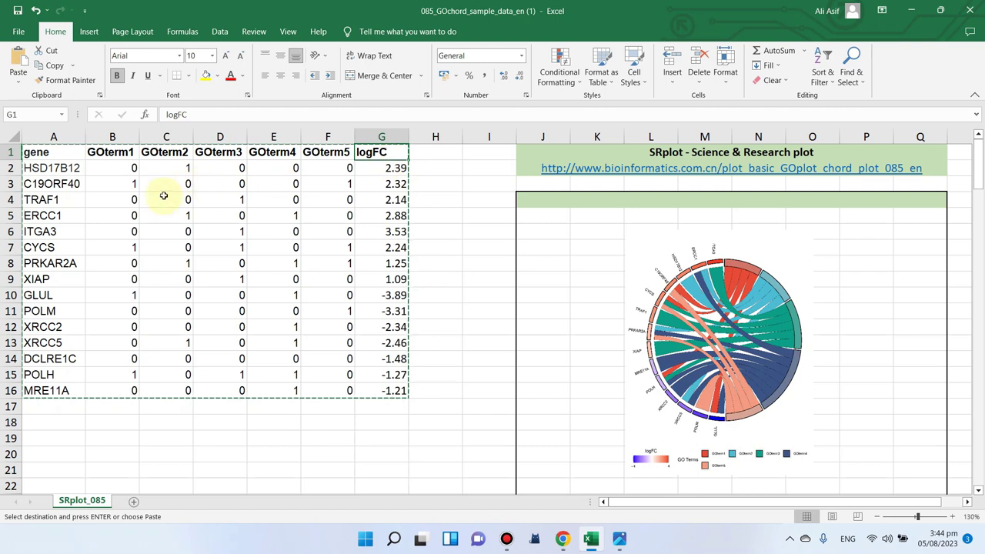
left_click(125, 167)
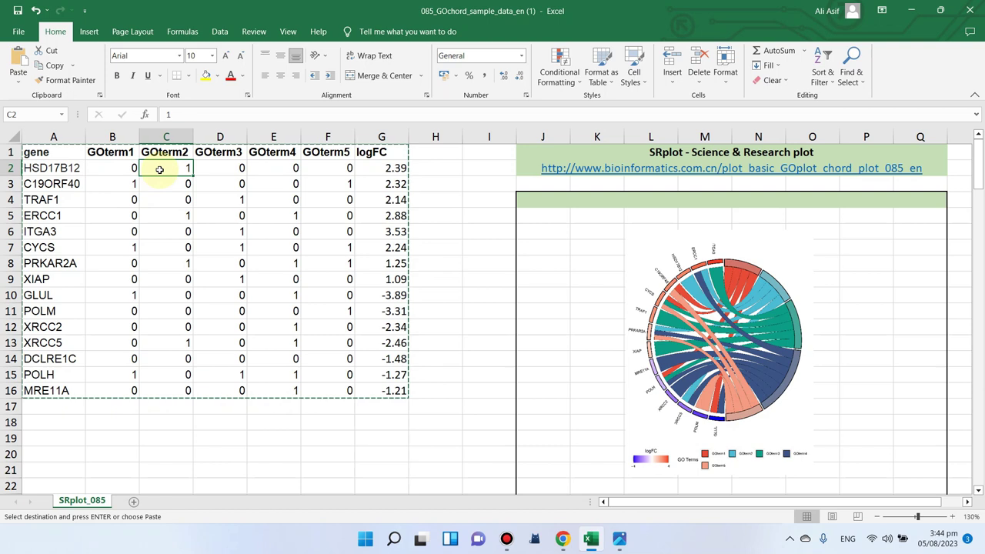
left_click(68, 169)
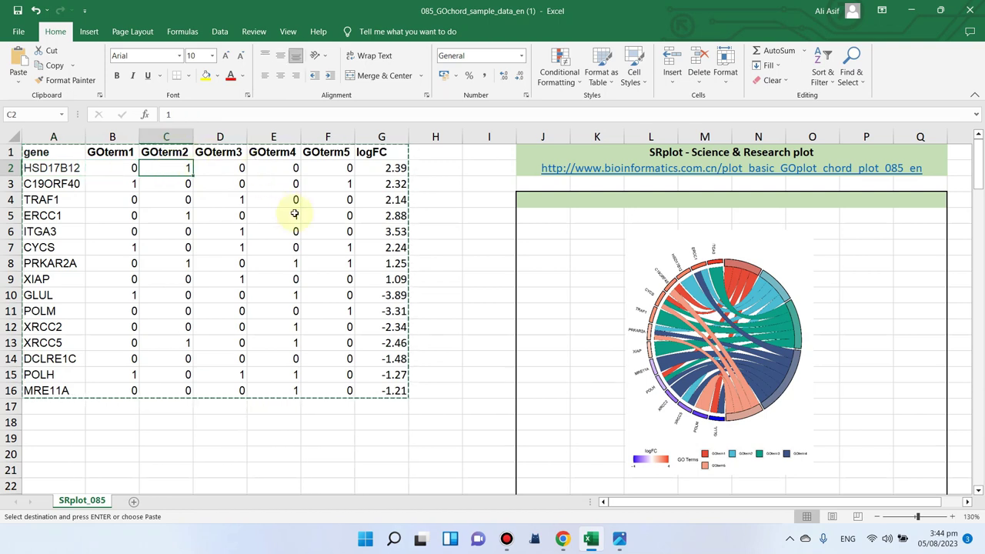
left_click(446, 211)
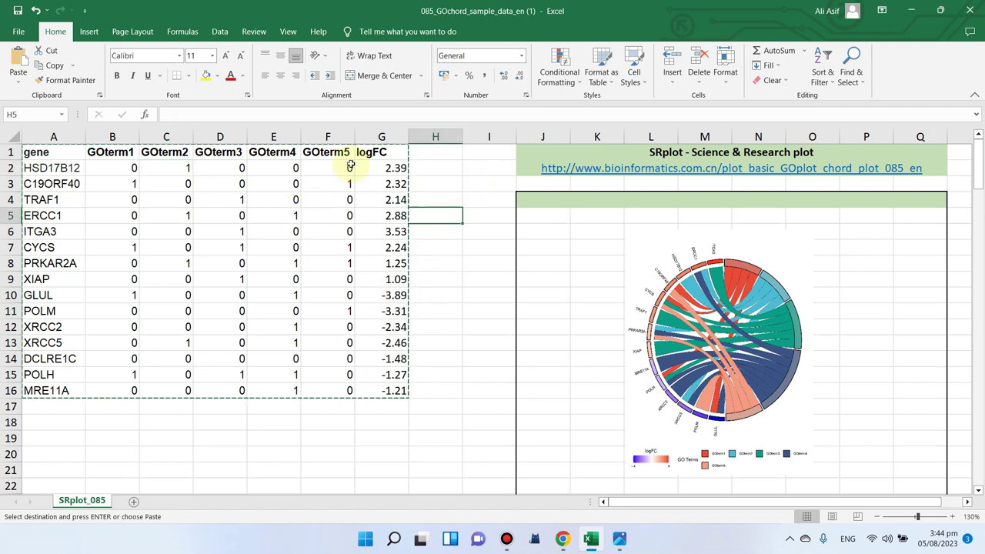
Step: Copy the table range A1:G16 and return to the SRplot page in Chrome
left_click_drag(68, 150, 294, 335)
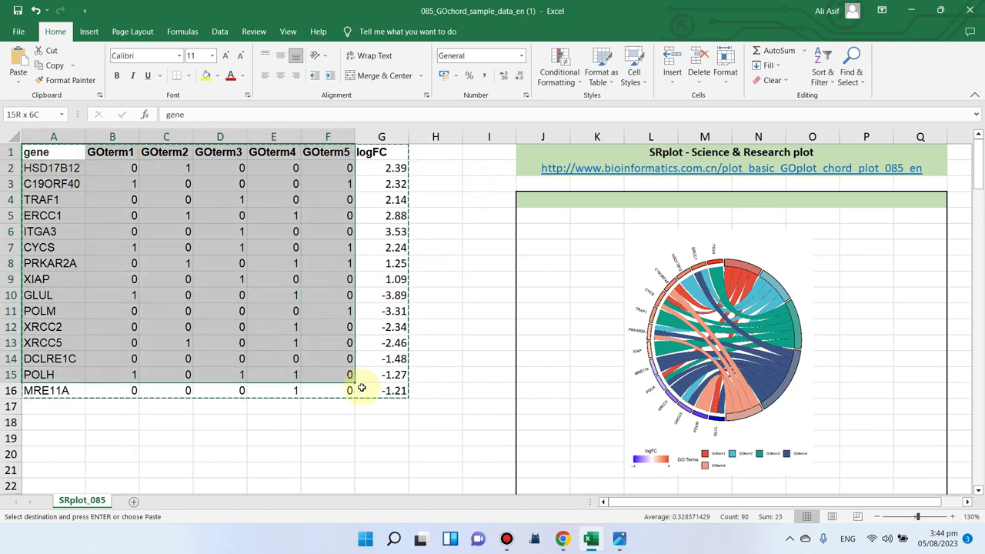
left_click_drag(362, 389, 385, 390)
right_click(250, 318)
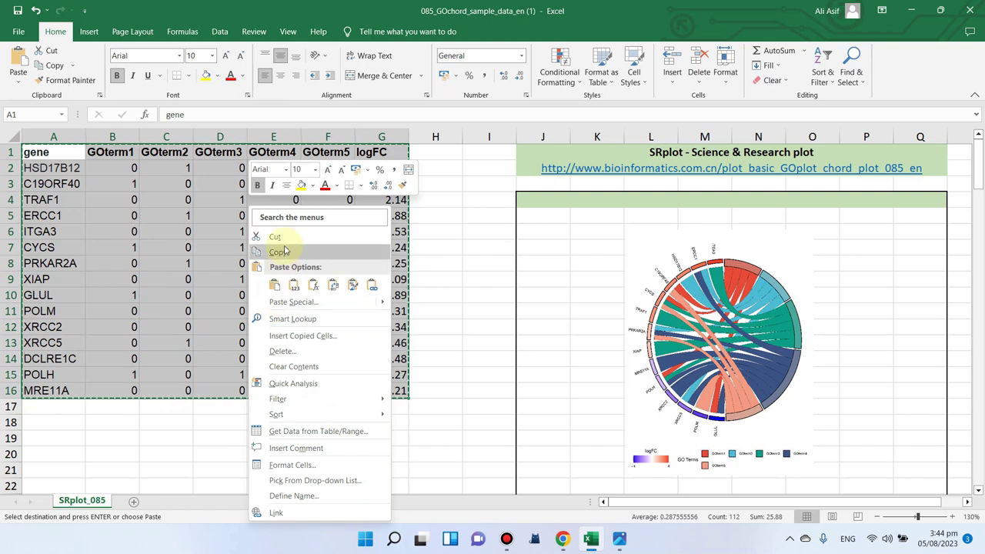
left_click(281, 251)
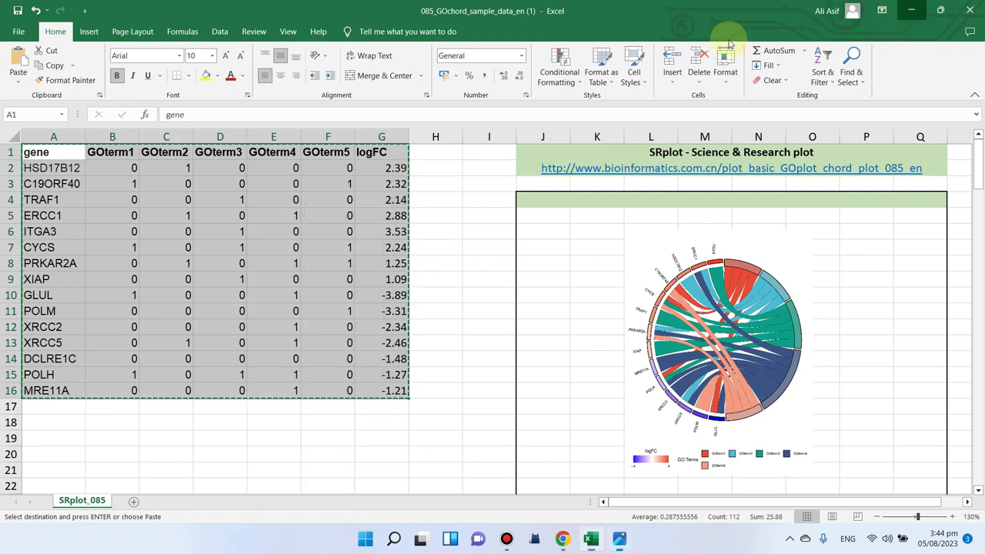
key("alt+Tab")
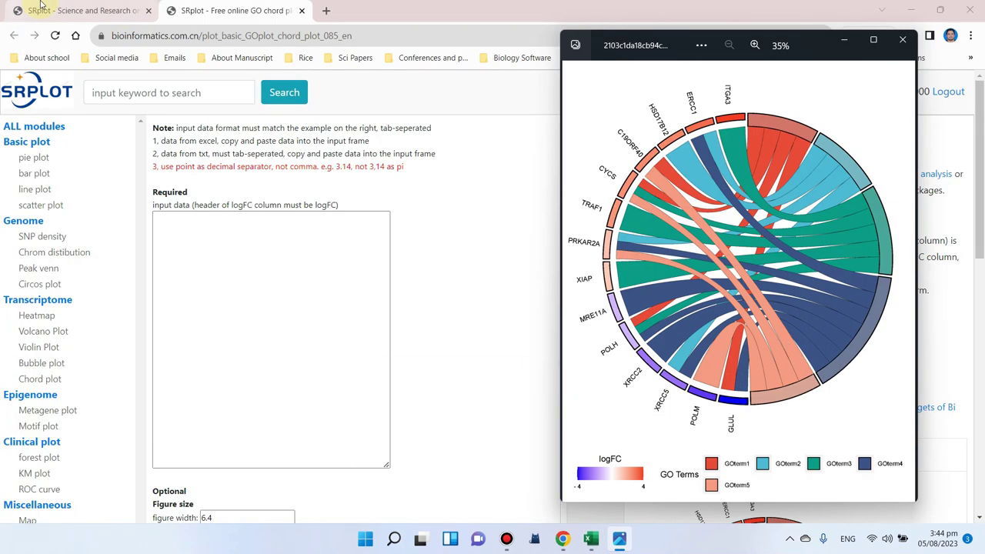
Step: Load the SRplot English home page bioinformatics.com.cn/en in a new browser tab
left_click(36, 90)
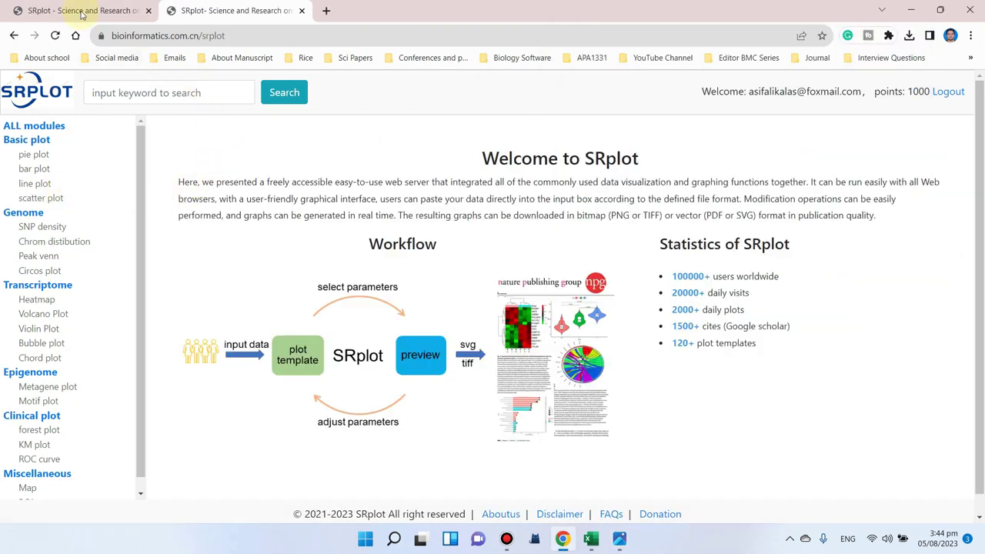
left_click(326, 10)
type("bioinformatics.com.cn/en")
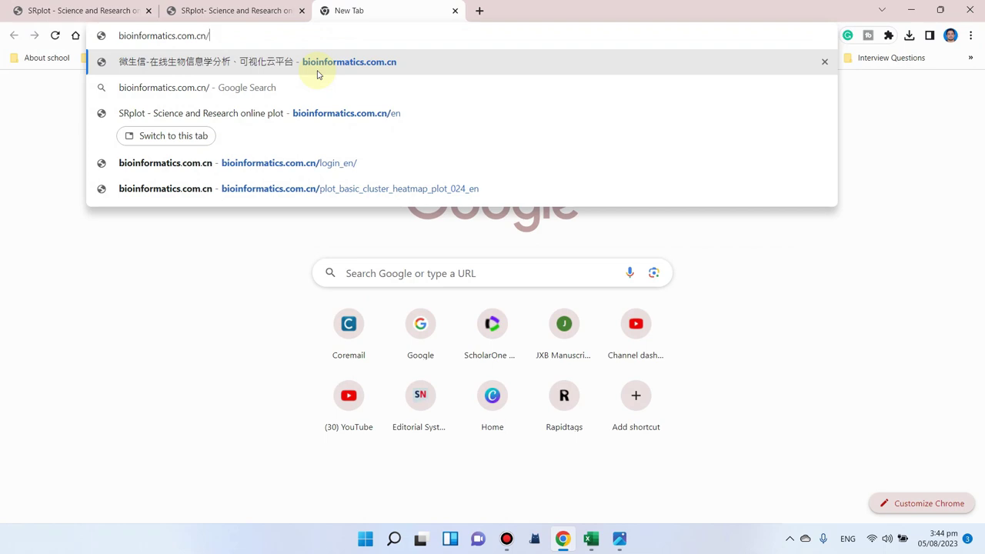
key("Return")
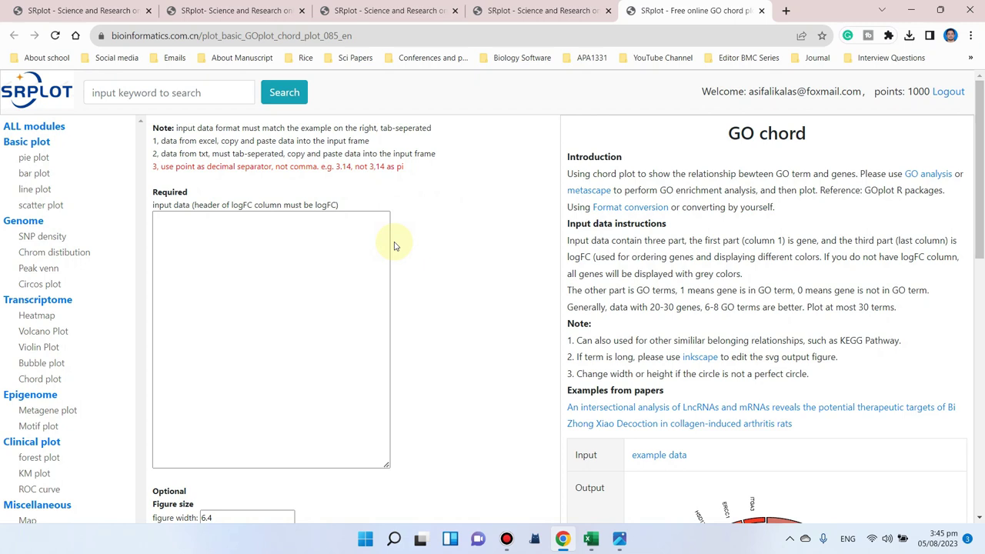
Step: Re-copy the gene table from Excel and paste it into SRplot's GO chord input data box
left_click(174, 223)
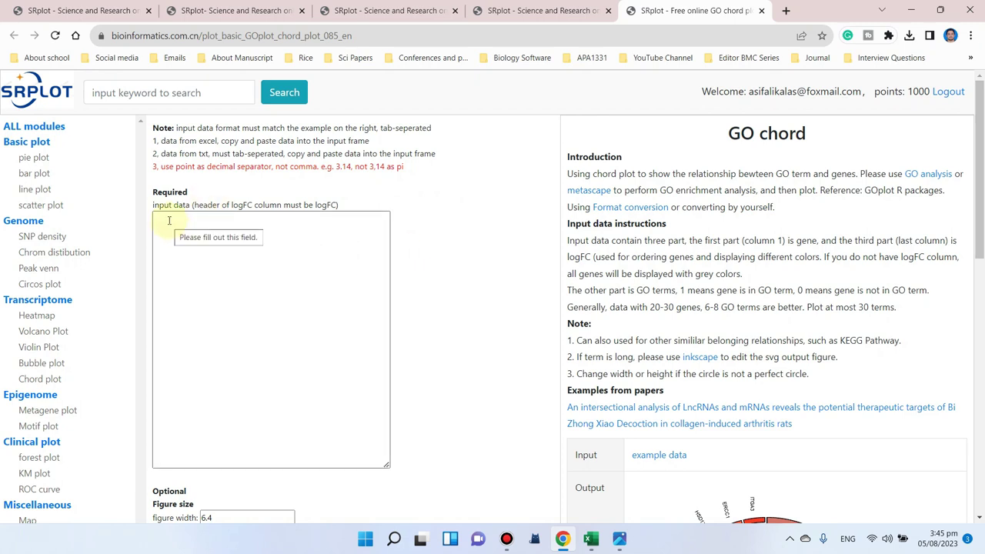
left_click(590, 542)
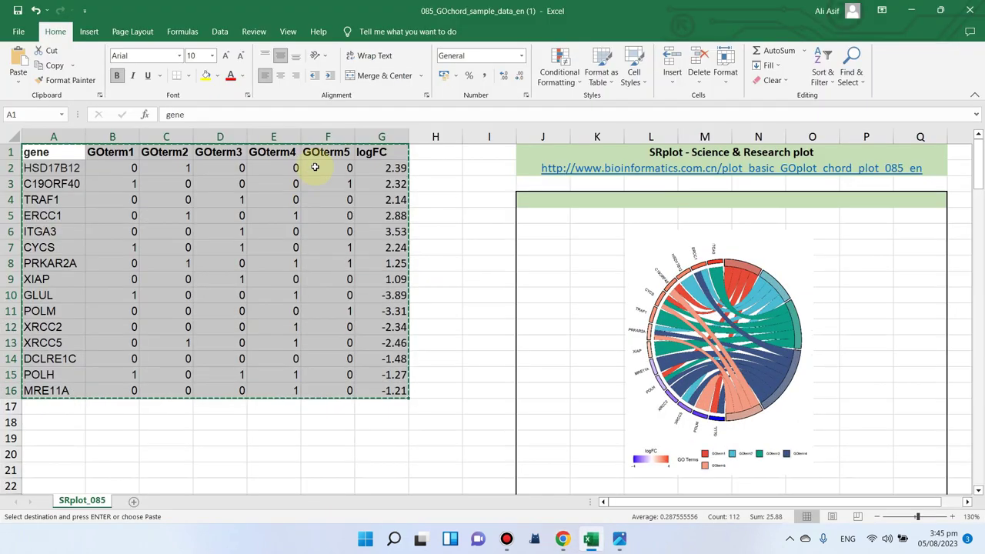
right_click(289, 359)
left_click(358, 79)
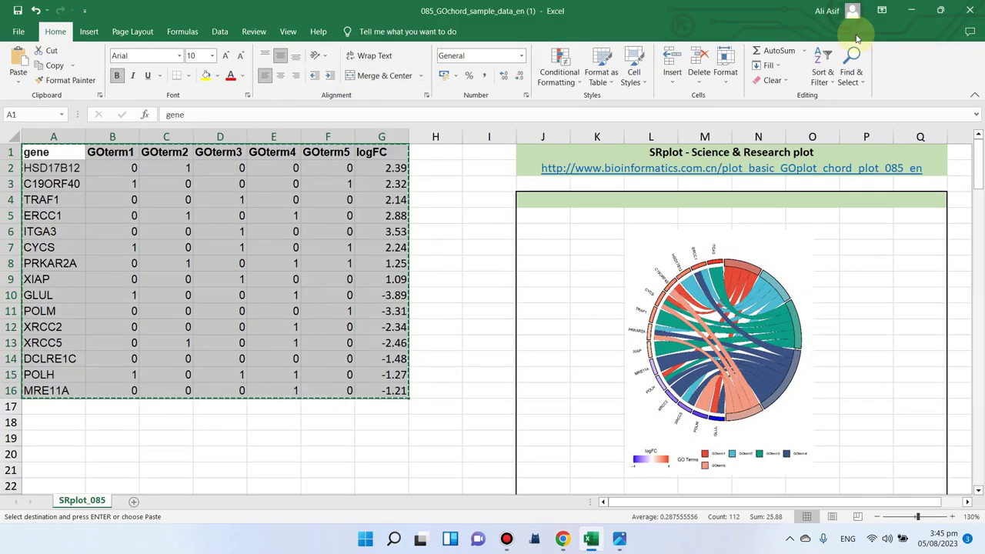
left_click(911, 9)
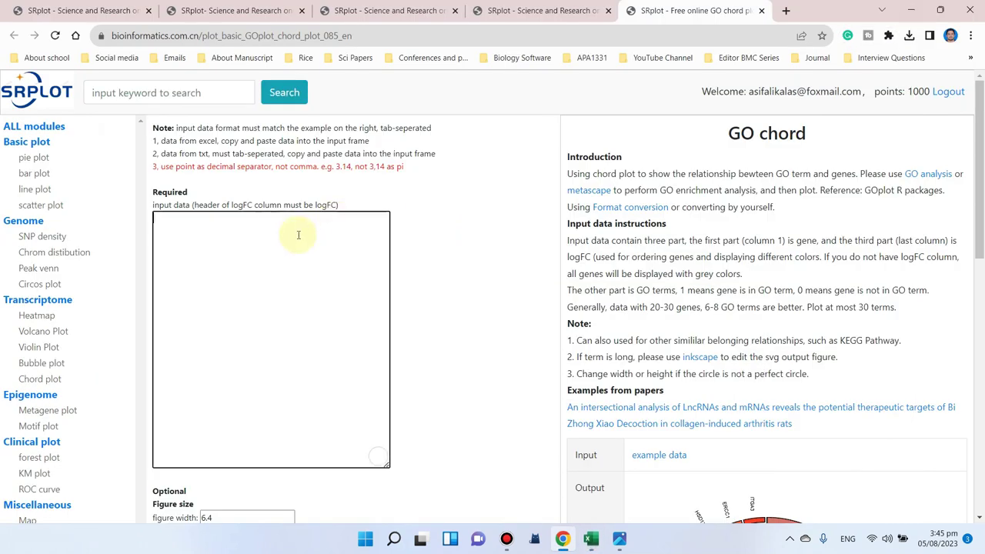
left_click(298, 235)
key("ctrl+v")
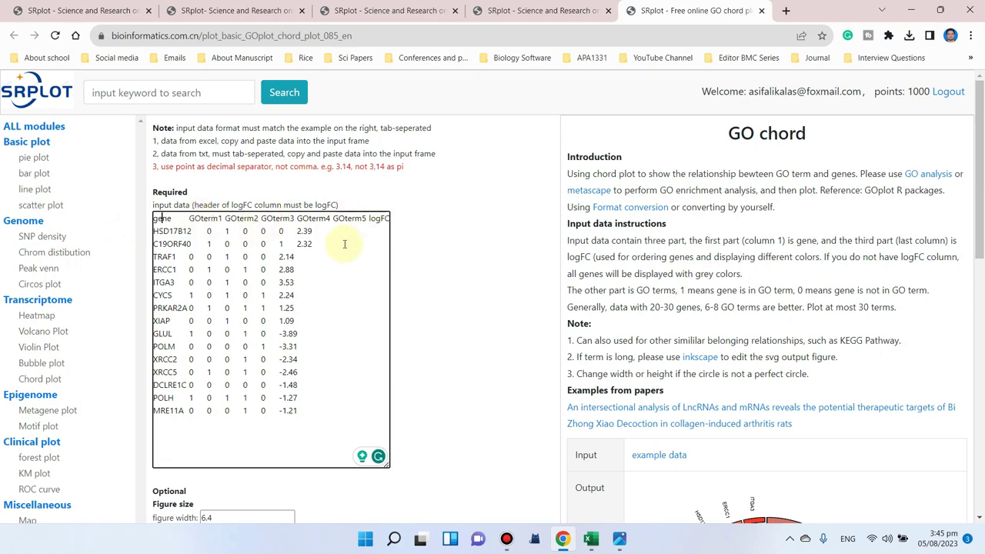
scroll(345, 243, "down", 5)
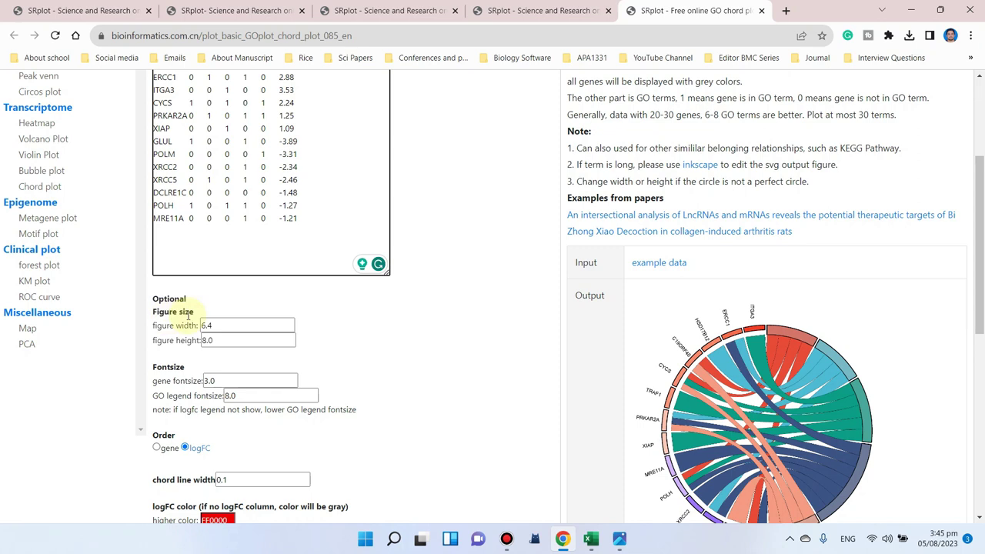
scroll(179, 392, "down", 3)
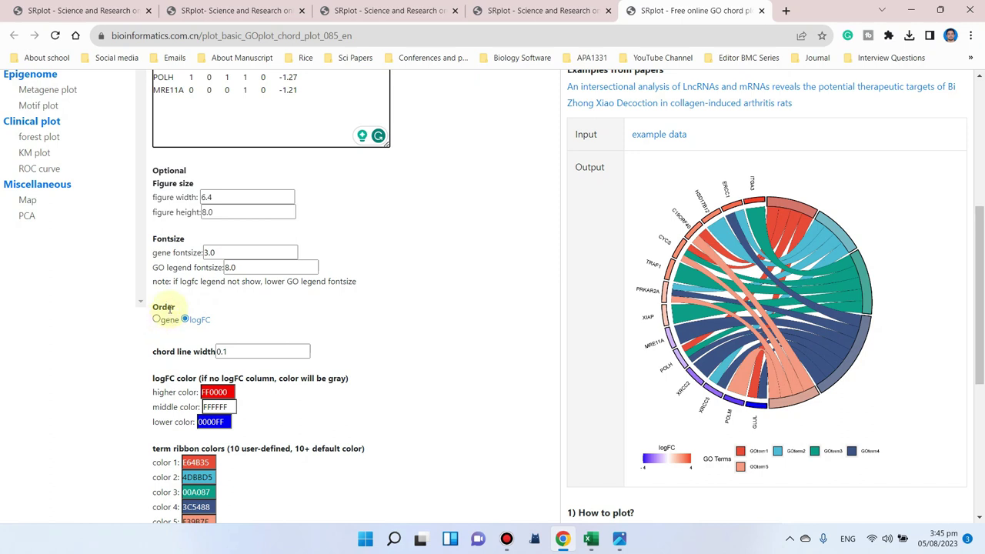
scroll(188, 154, "up", 1)
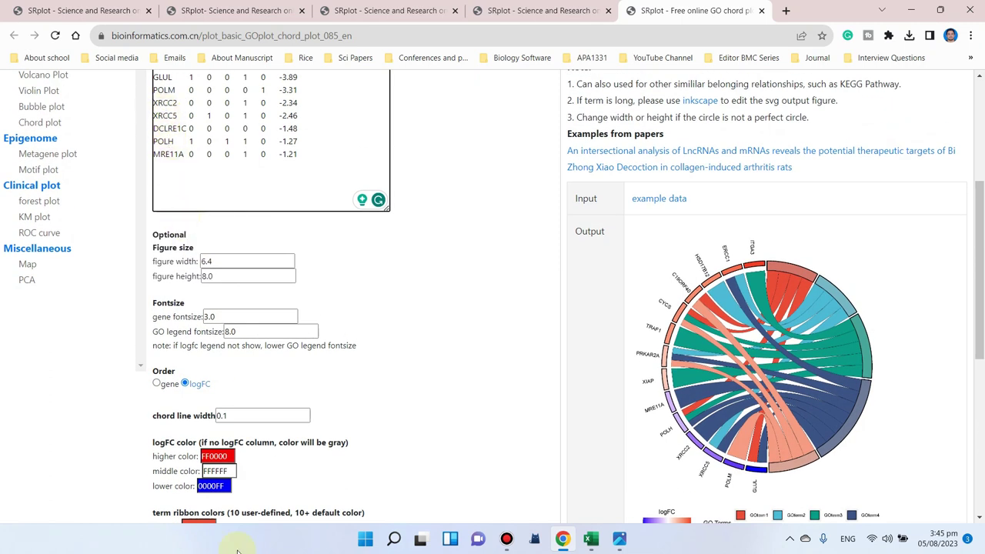
scroll(223, 362, "down", 1)
left_click(186, 320)
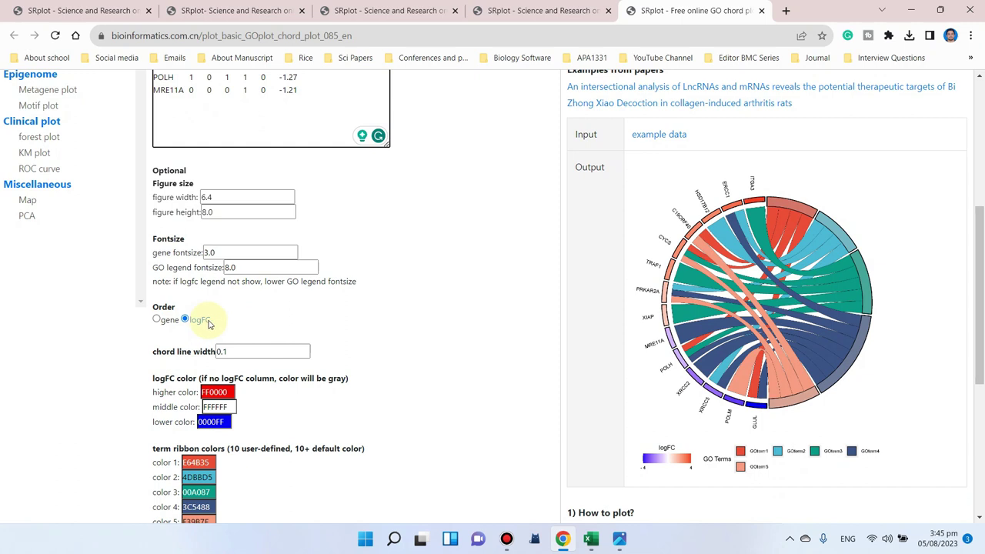
scroll(187, 322, "down", 1)
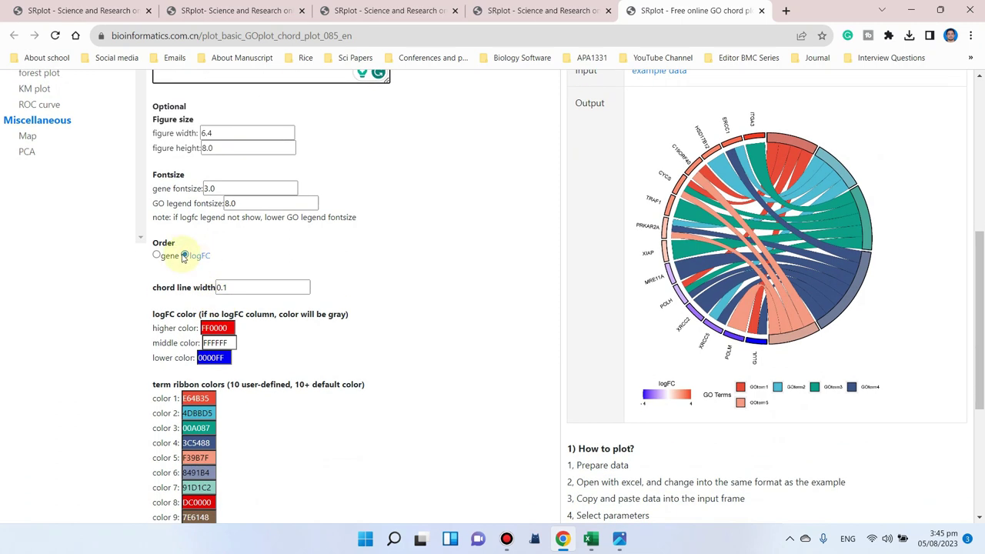
scroll(231, 268, "down", 1)
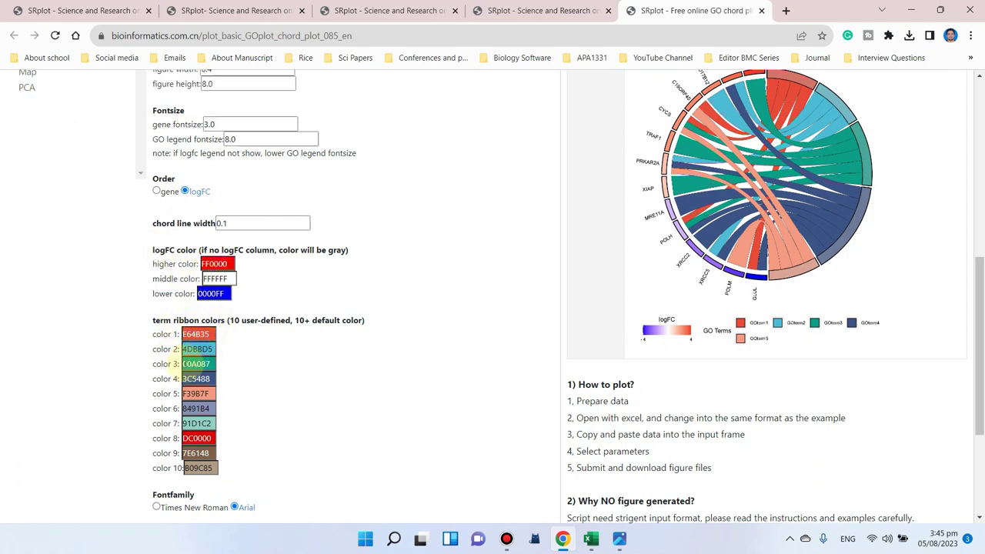
scroll(204, 354, "down", 2)
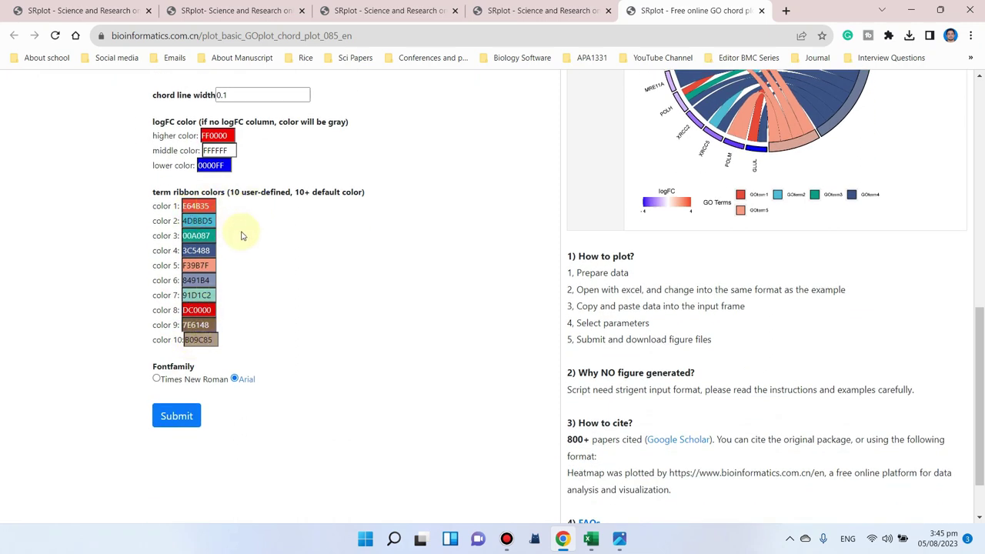
scroll(270, 264, "up", 7)
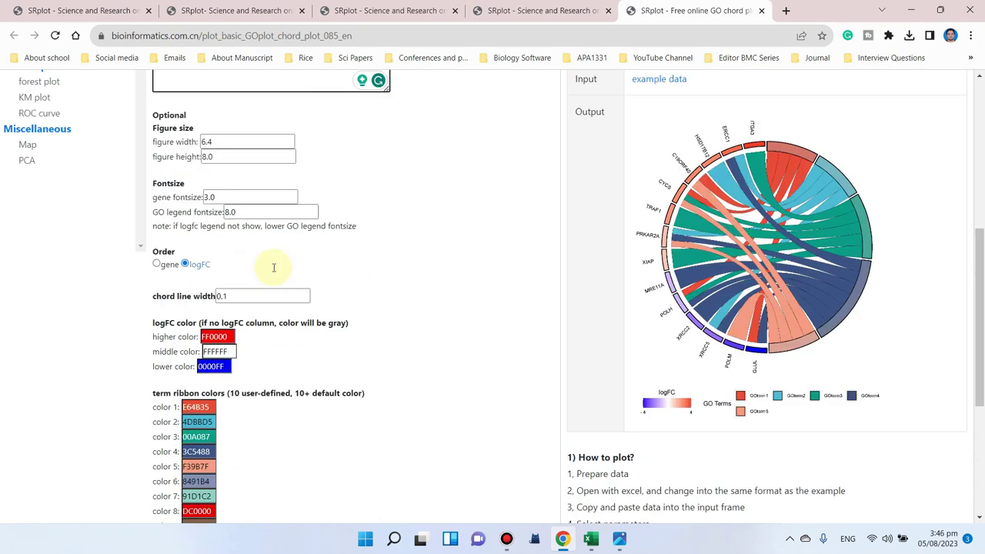
scroll(178, 202, "down", 7)
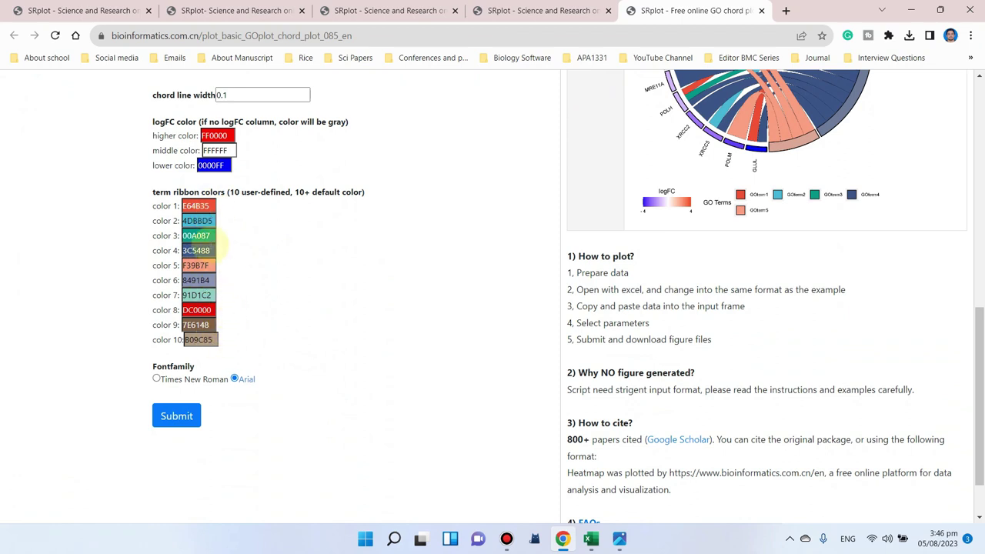
Step: Submit the pasted gene table to generate the GO chord plot
left_click(198, 418)
scroll(264, 383, "up", 2)
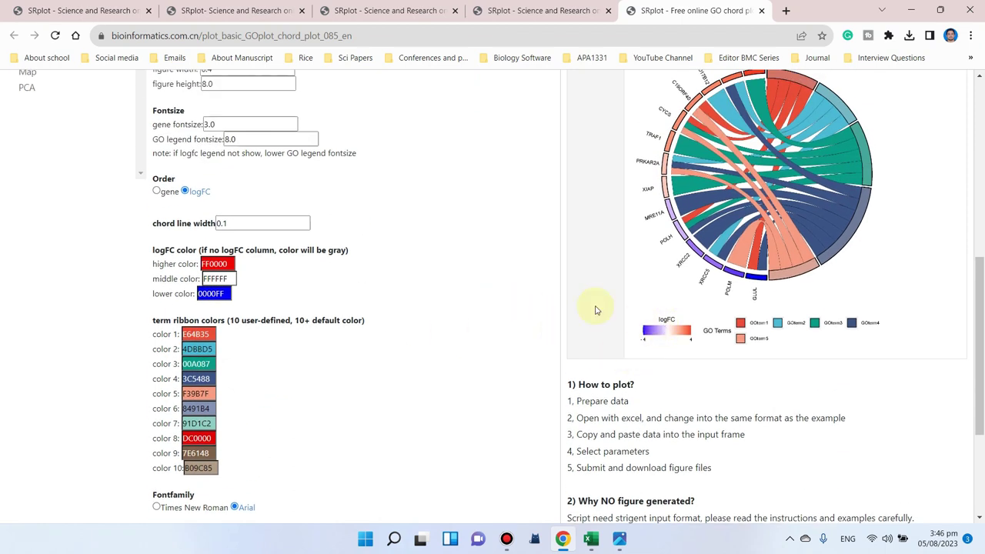
scroll(597, 310, "up", 3)
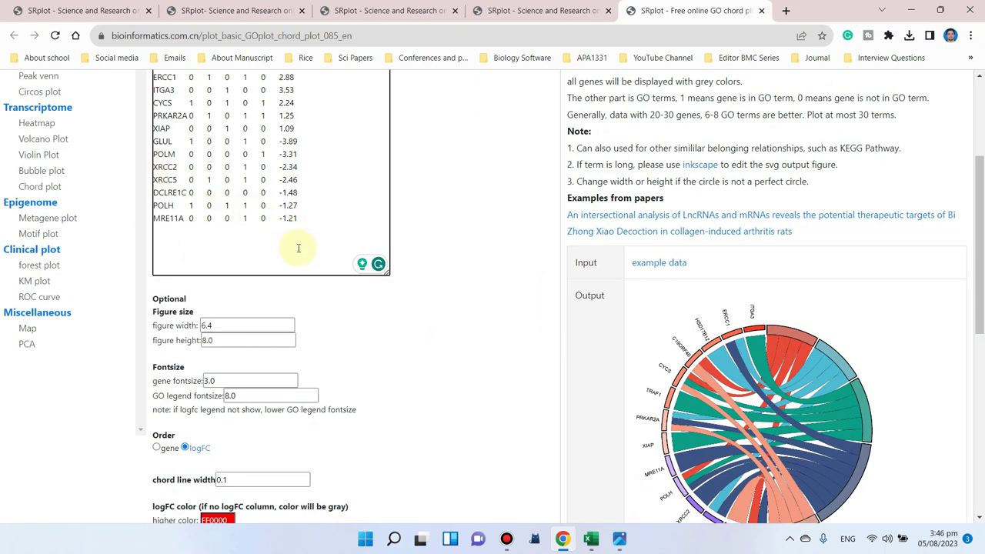
scroll(323, 401, "down", 2)
scroll(323, 407, "down", 3)
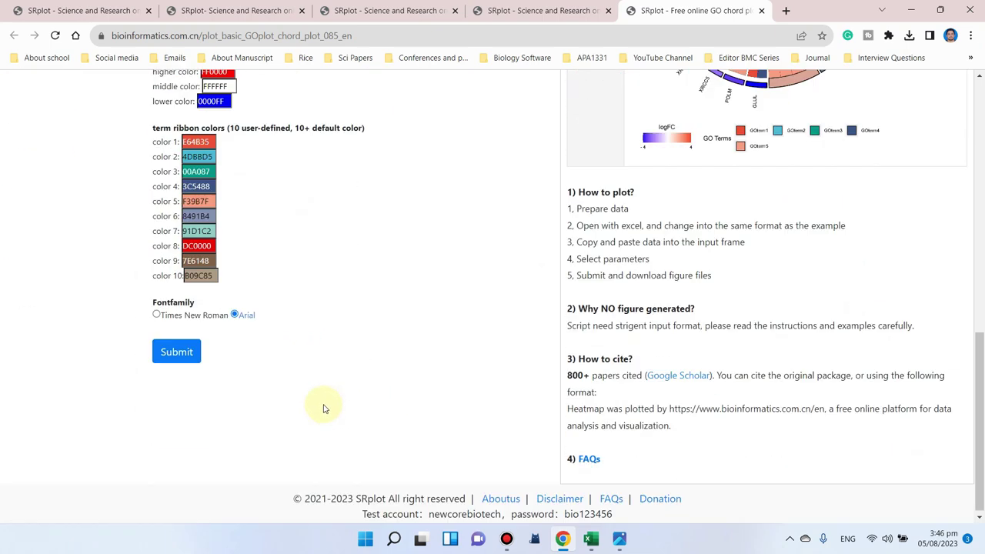
scroll(649, 297, "up", 7)
scroll(329, 185, "down", 8)
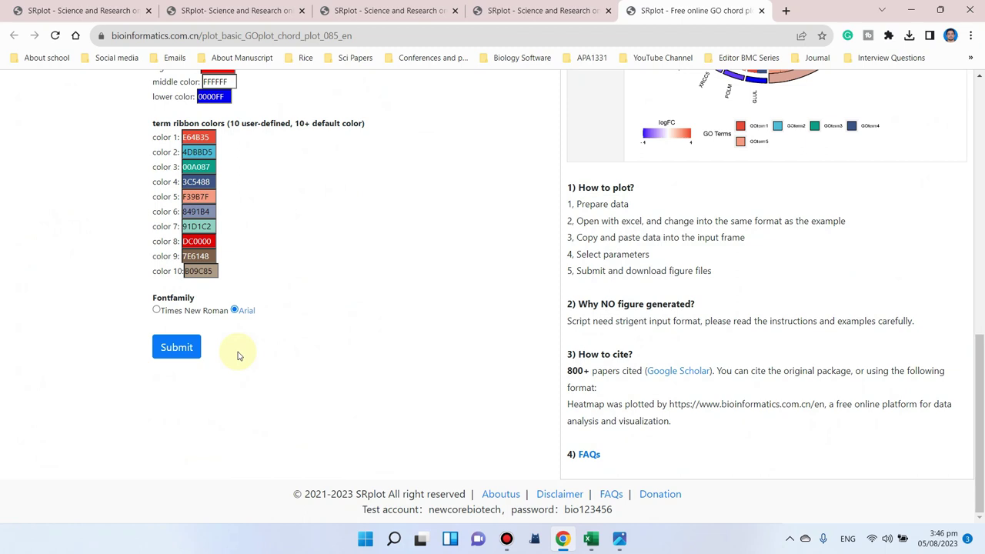
left_click(176, 353)
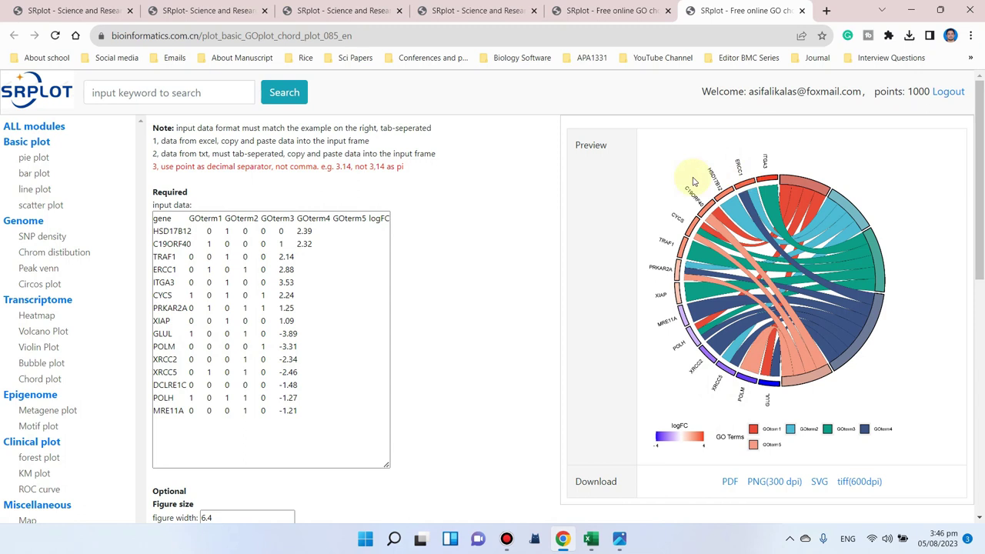
Step: Download the generated chord plot as a PNG at 300 dpi
scroll(755, 348, "down", 1)
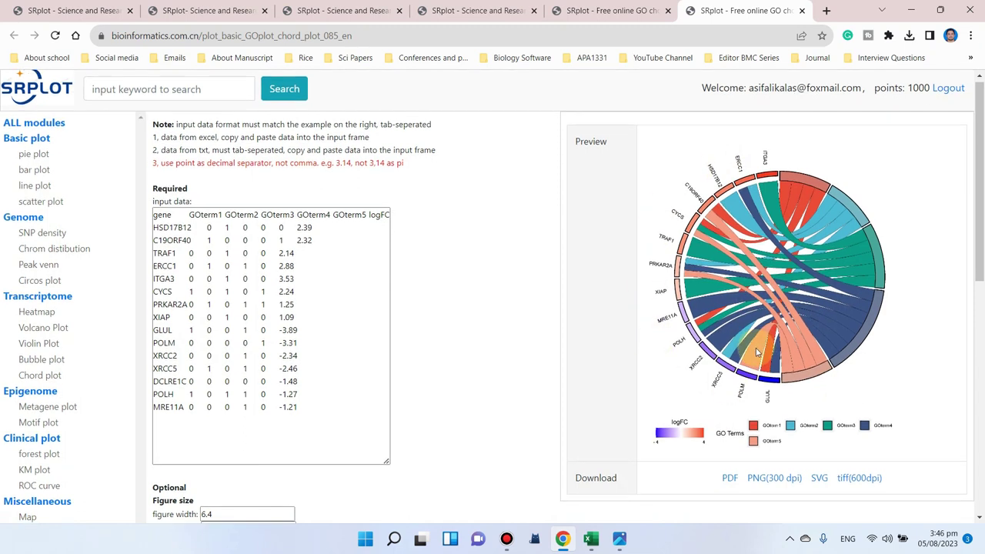
scroll(755, 348, "down", 1)
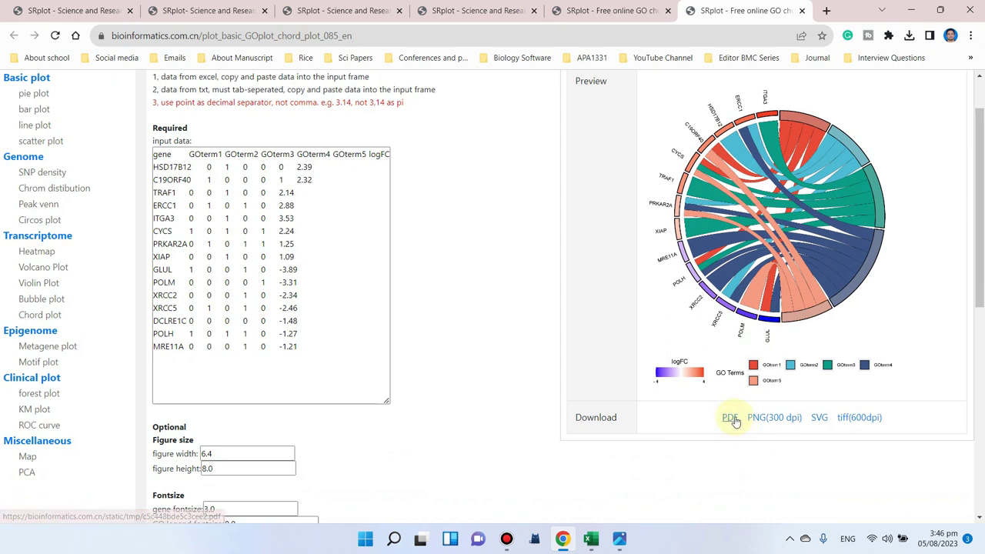
left_click(769, 420)
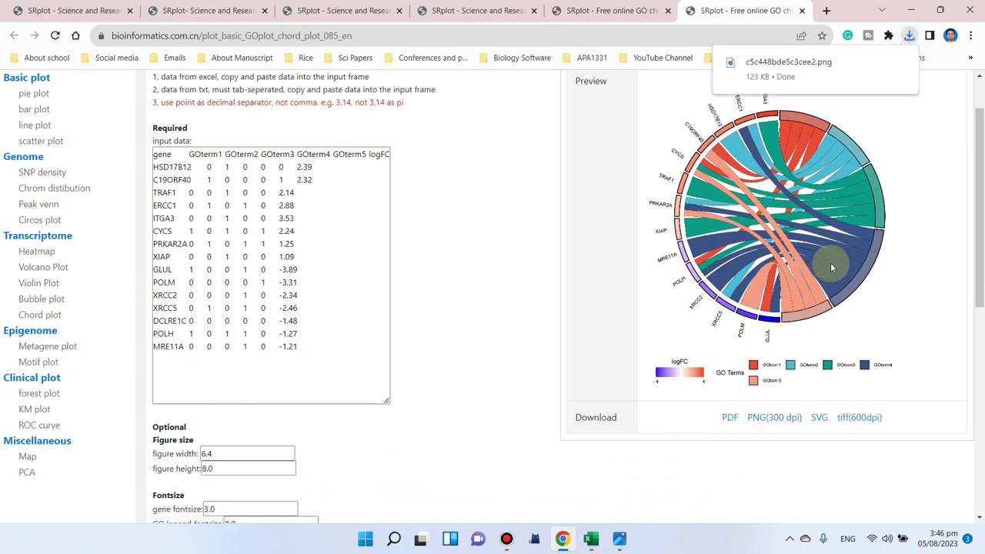
left_click(773, 65)
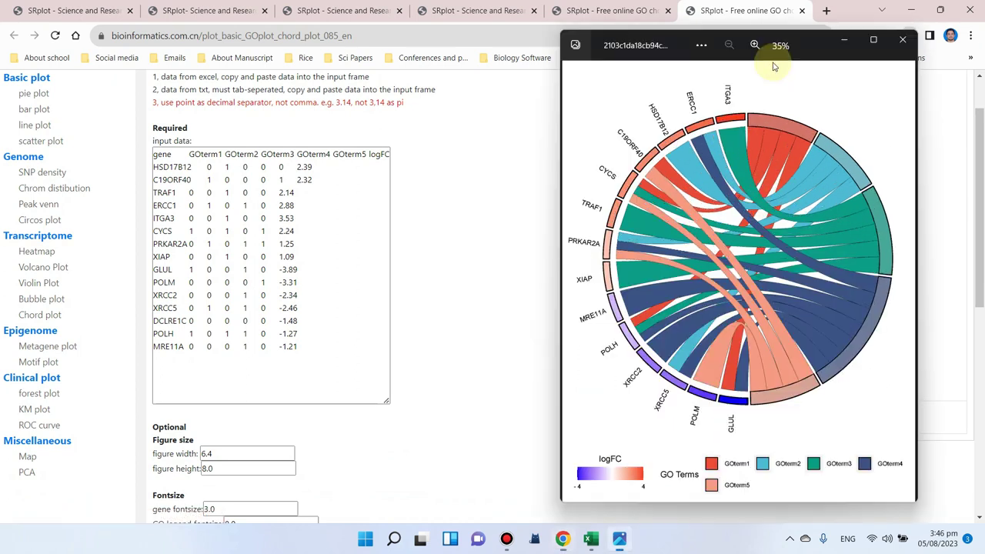
left_click(902, 31)
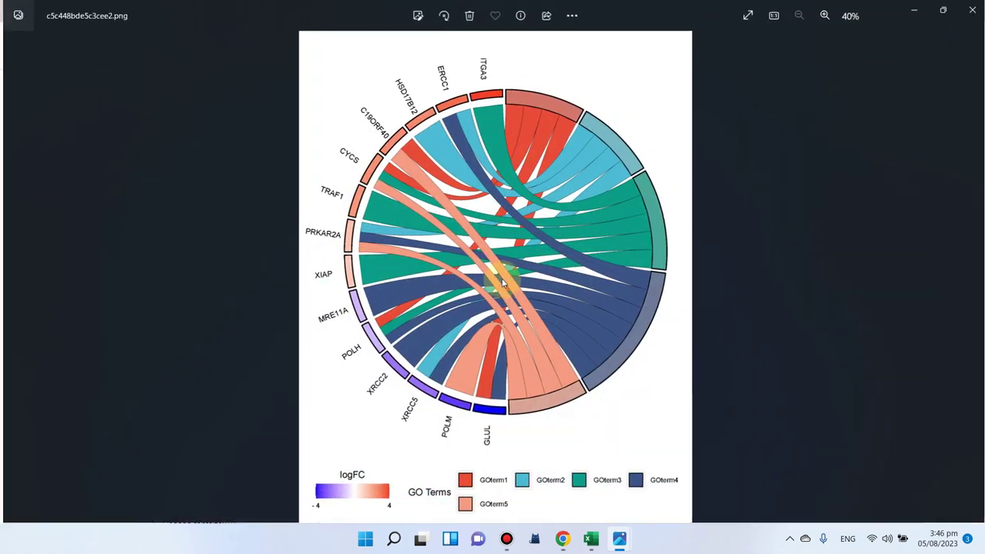
scroll(510, 285, "up", 3)
left_click_drag(501, 281, 390, 85)
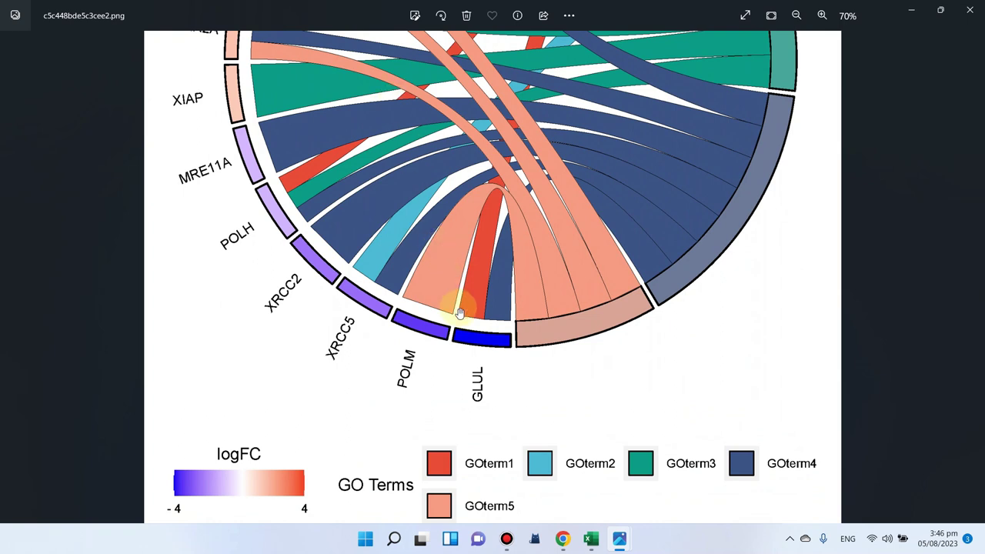
scroll(486, 334, "down", 2)
left_click(920, 17)
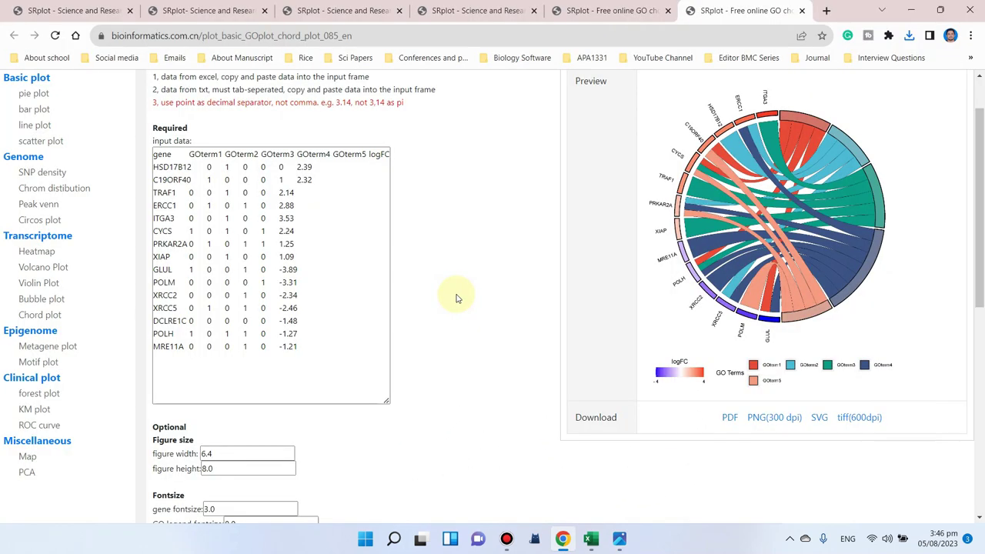